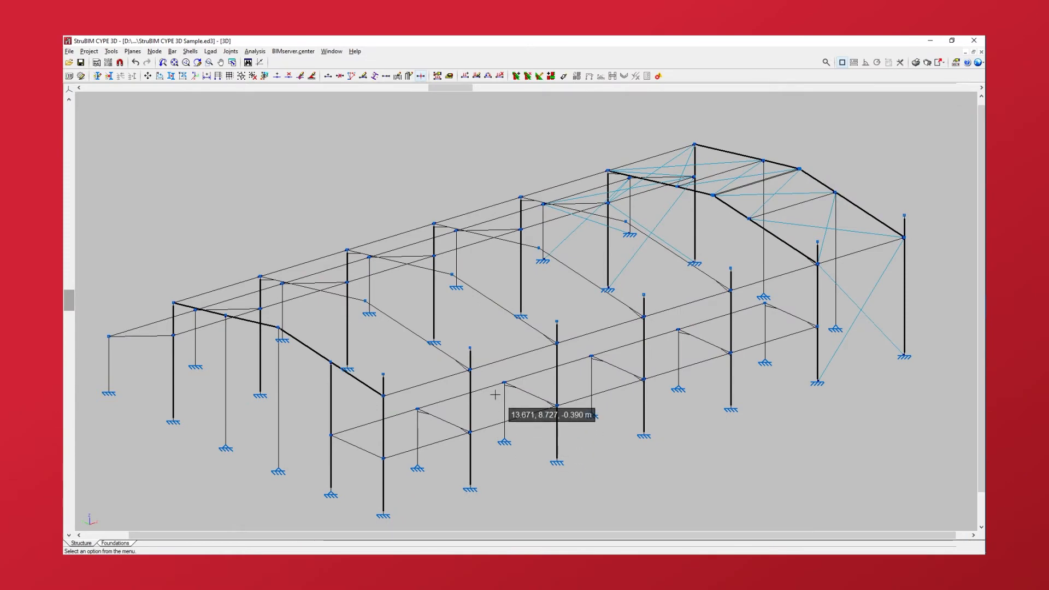
- Assign fixed internal fixity to the pair of neighbouring nodes on the front longitudinal beams of the frame
scroll(504, 389, "up", 4)
scroll(506, 386, "up", 5)
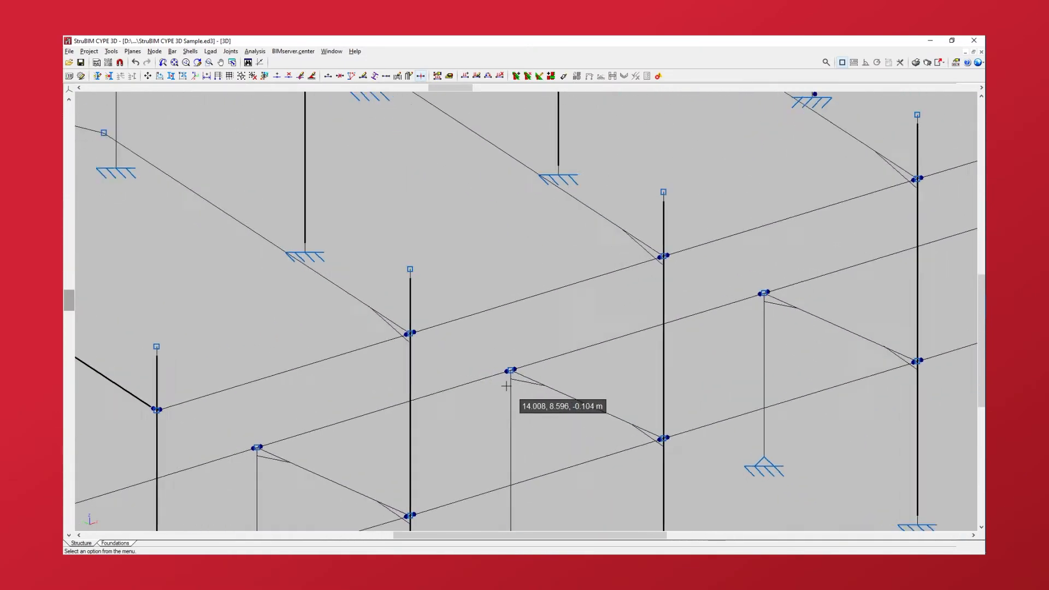
scroll(506, 386, "up", 1)
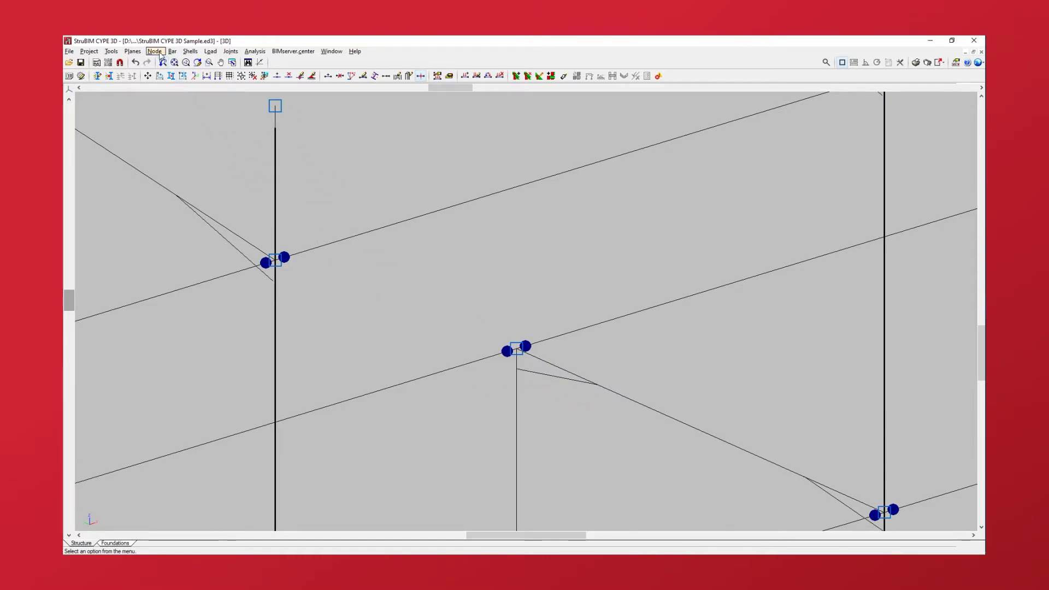
left_click(157, 52)
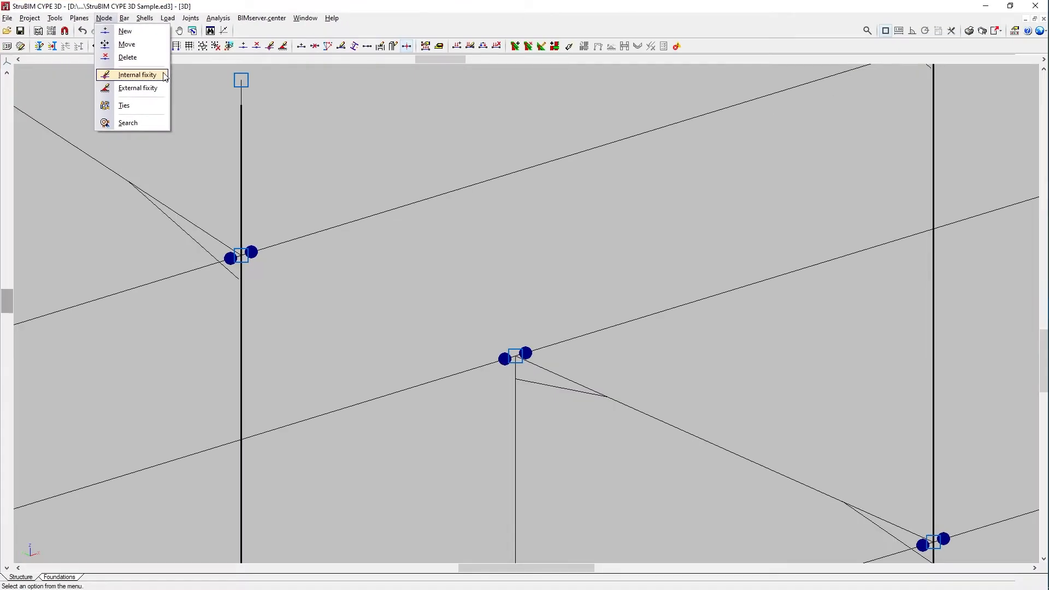
left_click(137, 75)
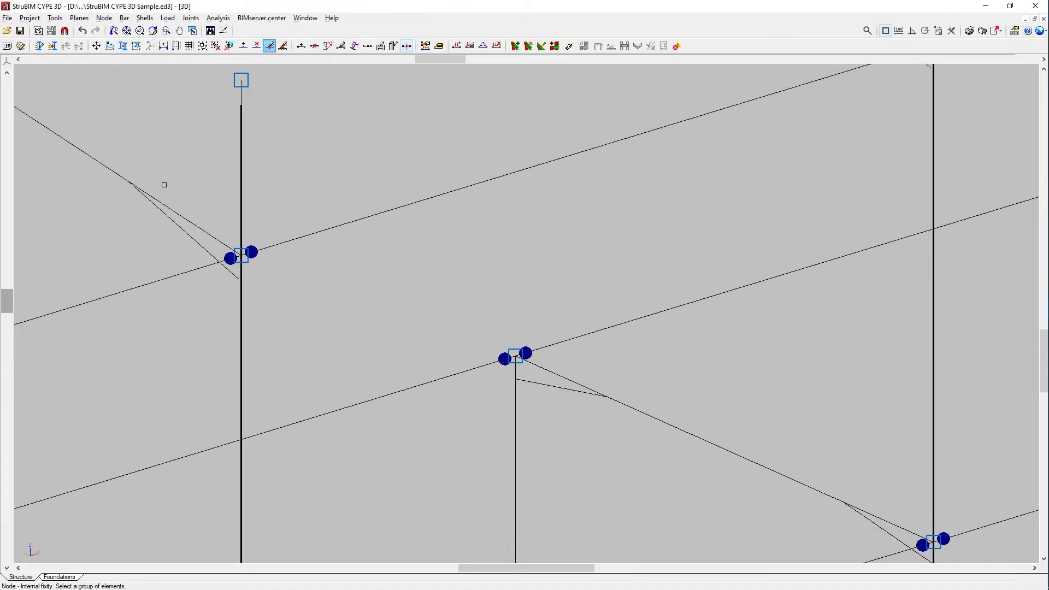
left_click_drag(164, 185, 606, 444)
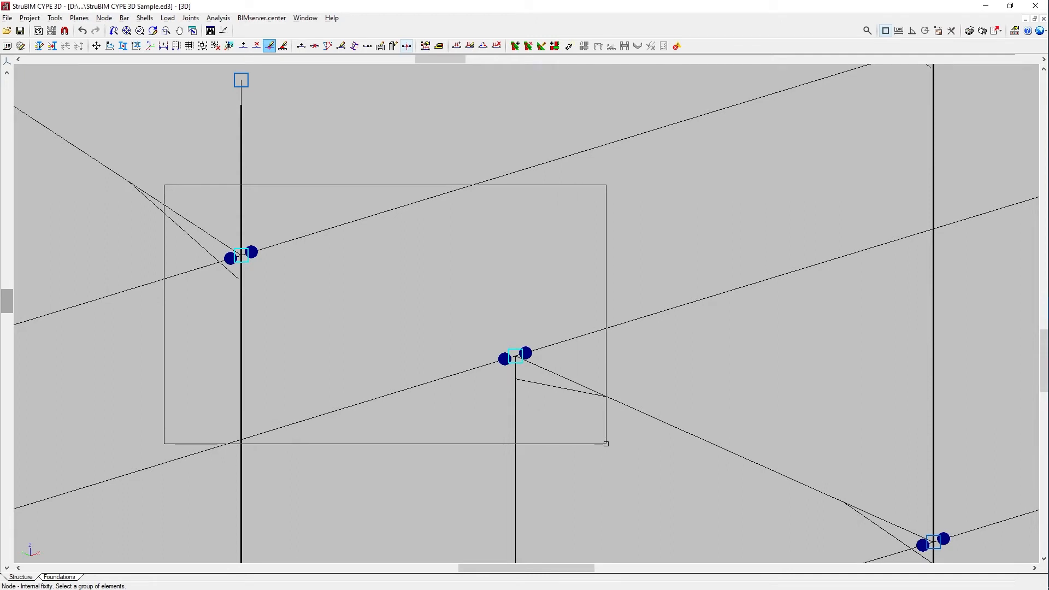
left_click_drag(606, 444, 606, 444)
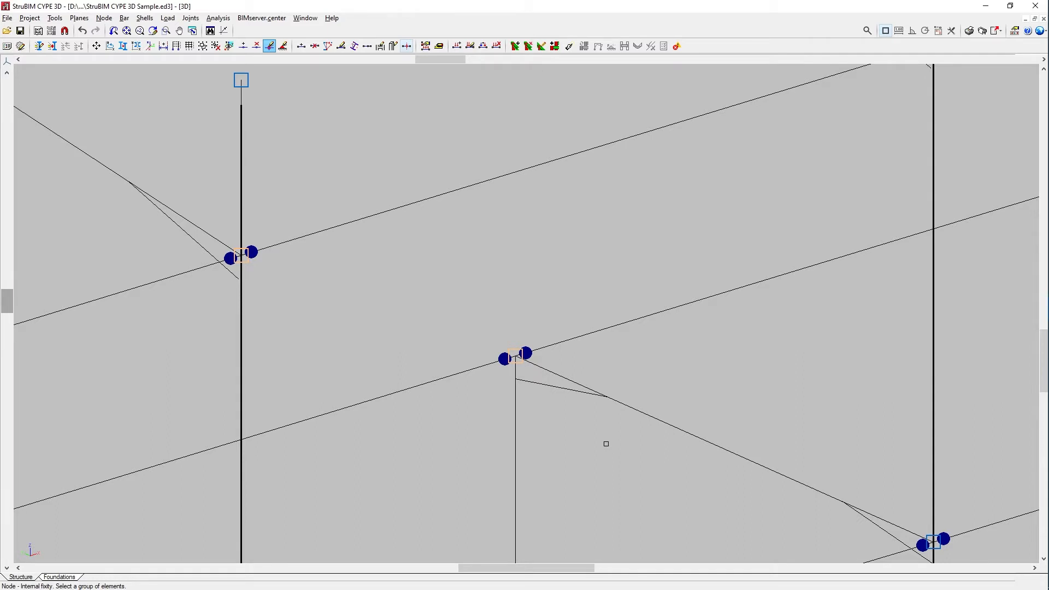
right_click(606, 444)
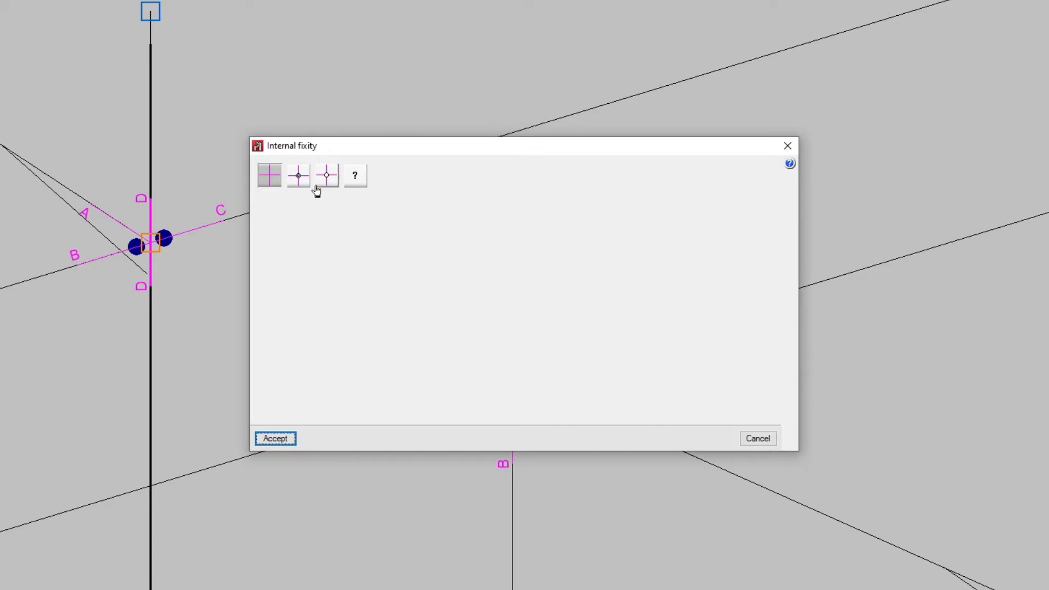
left_click(276, 184)
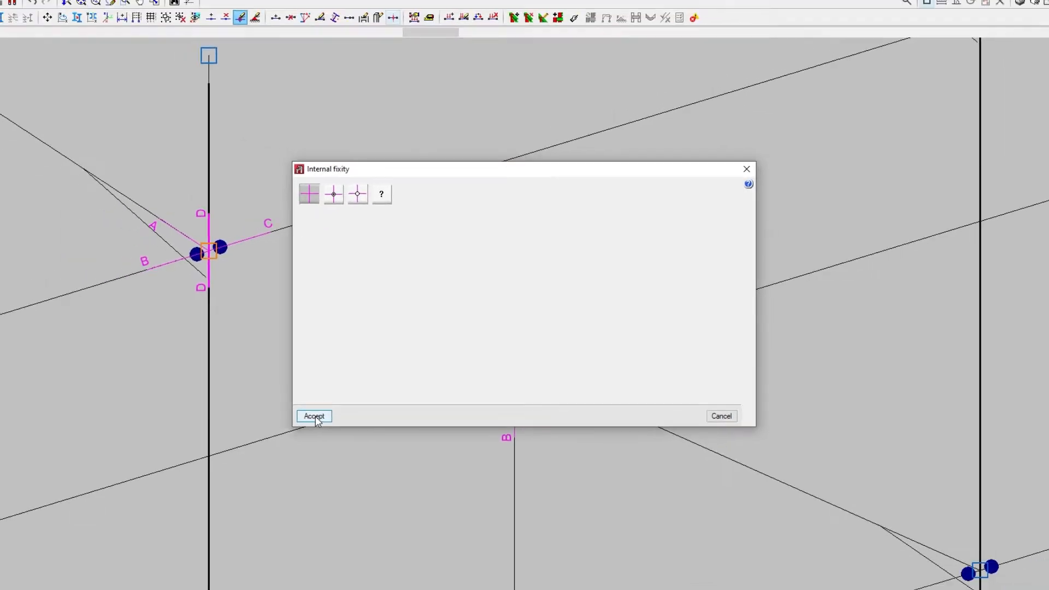
left_click(315, 417)
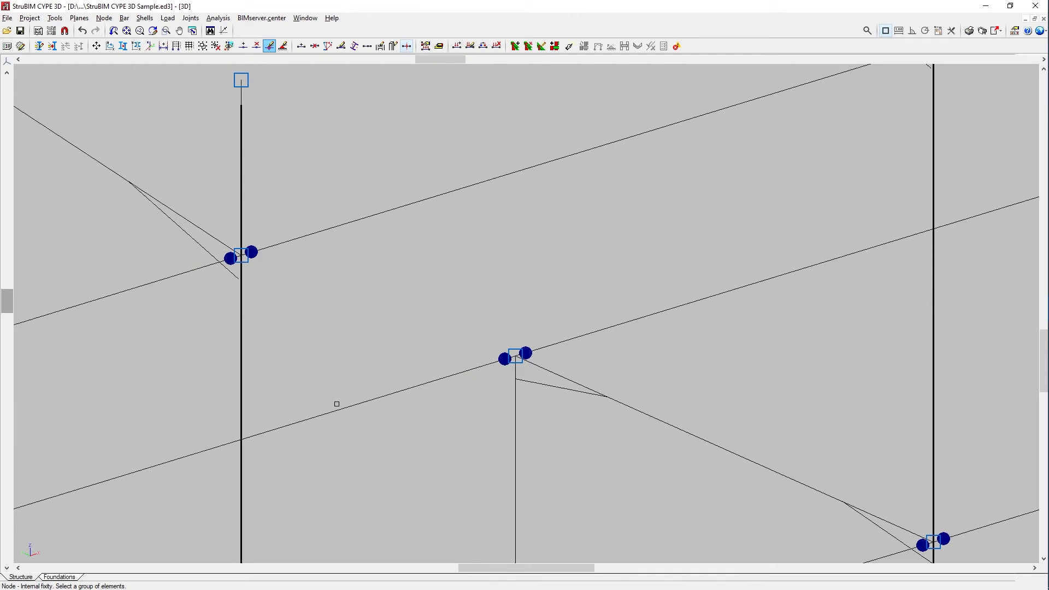
- Set the lower beam-column node's internal fixity to fixed with a partial fixity coefficient of 0.2 for all its elements
left_click(516, 359)
left_click(938, 544)
left_click(517, 362)
left_click(497, 412)
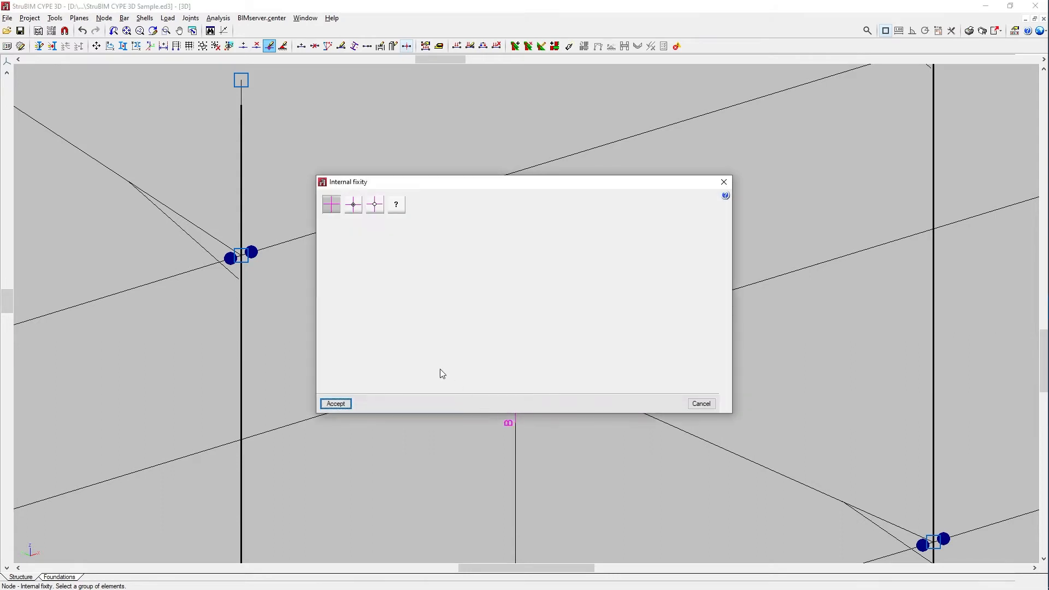
left_click(354, 211)
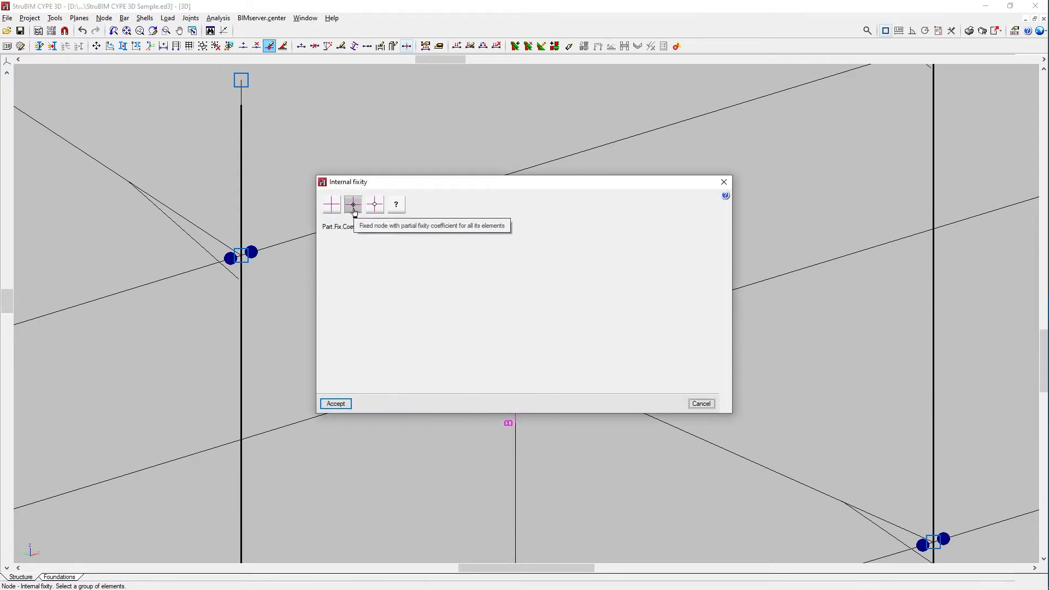
key("Tab")
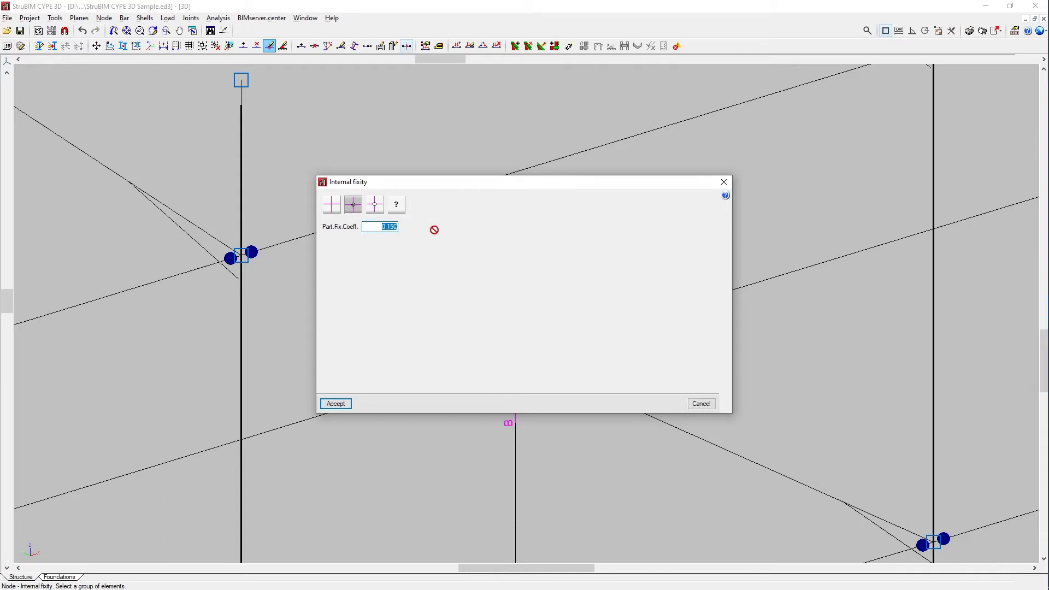
type("0.2")
key("Tab")
left_click(350, 405)
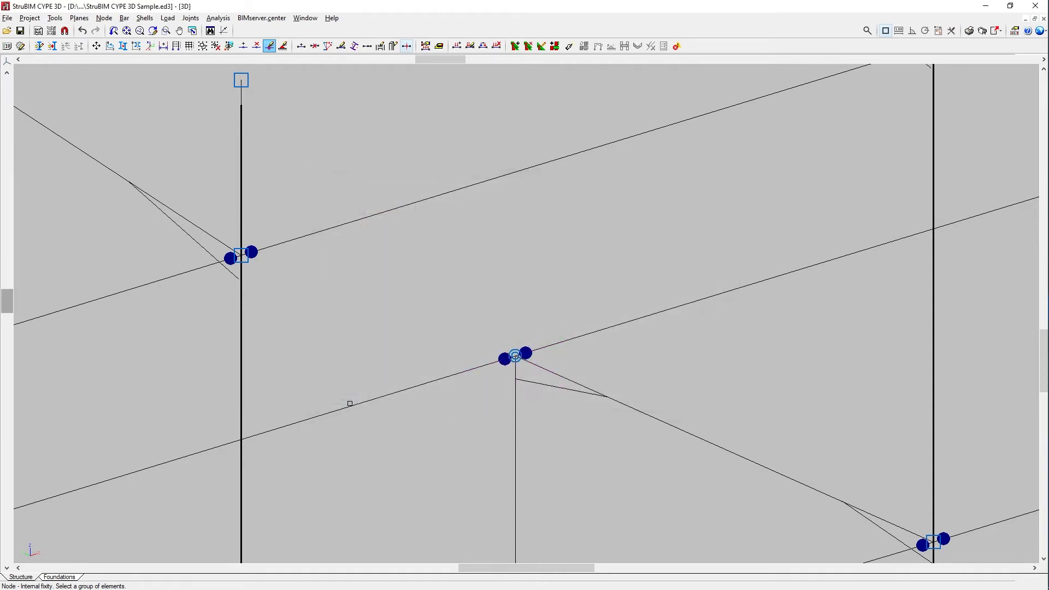
- Change the internal fixity of the partially fixed beam-column node to a pinned node
scroll(499, 381, "up", 3)
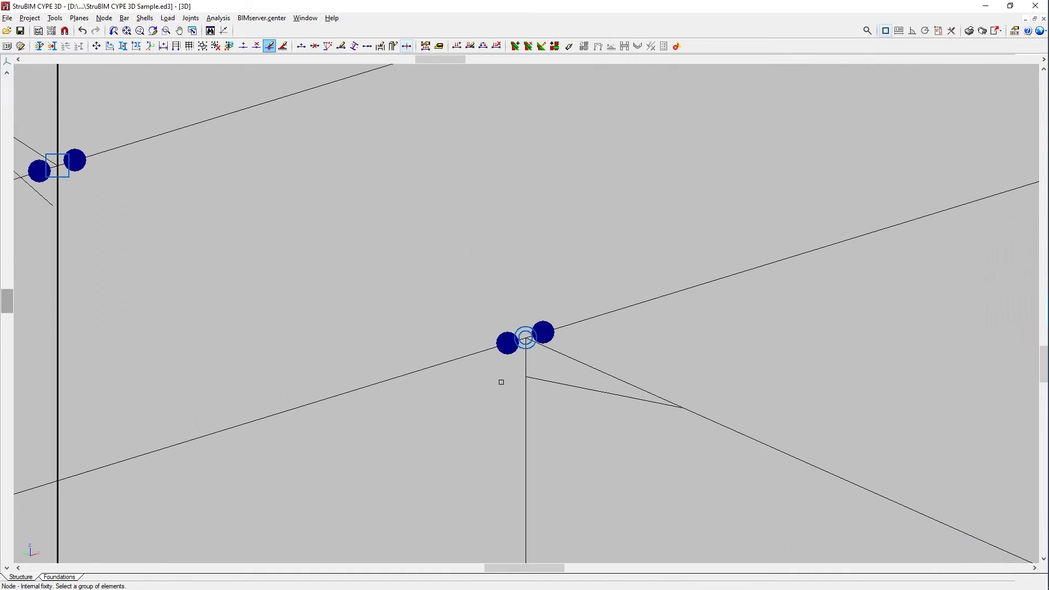
middle_click_drag(500, 381, 343, 381)
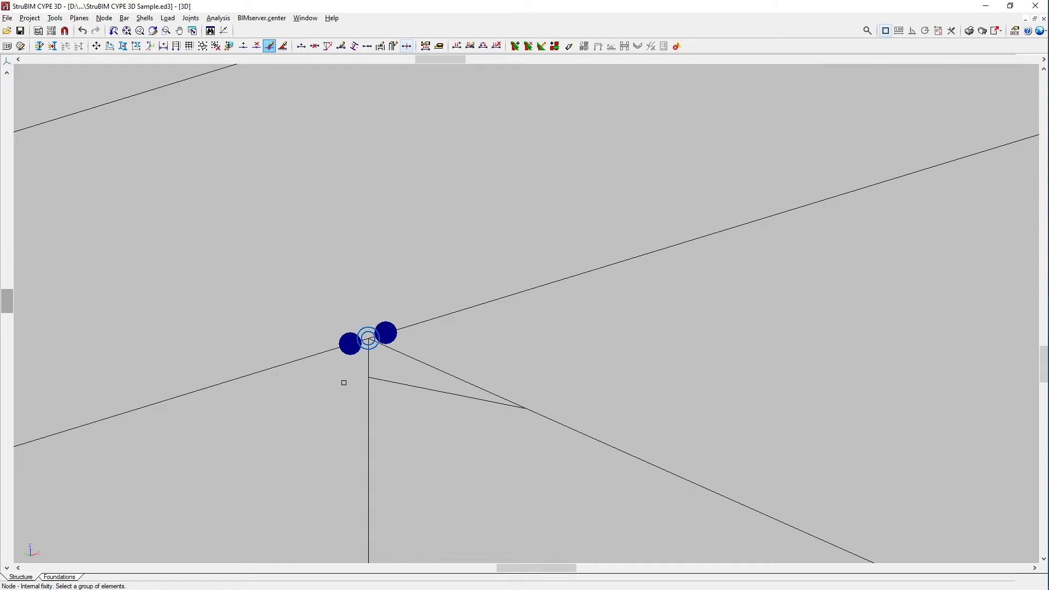
left_click(369, 343)
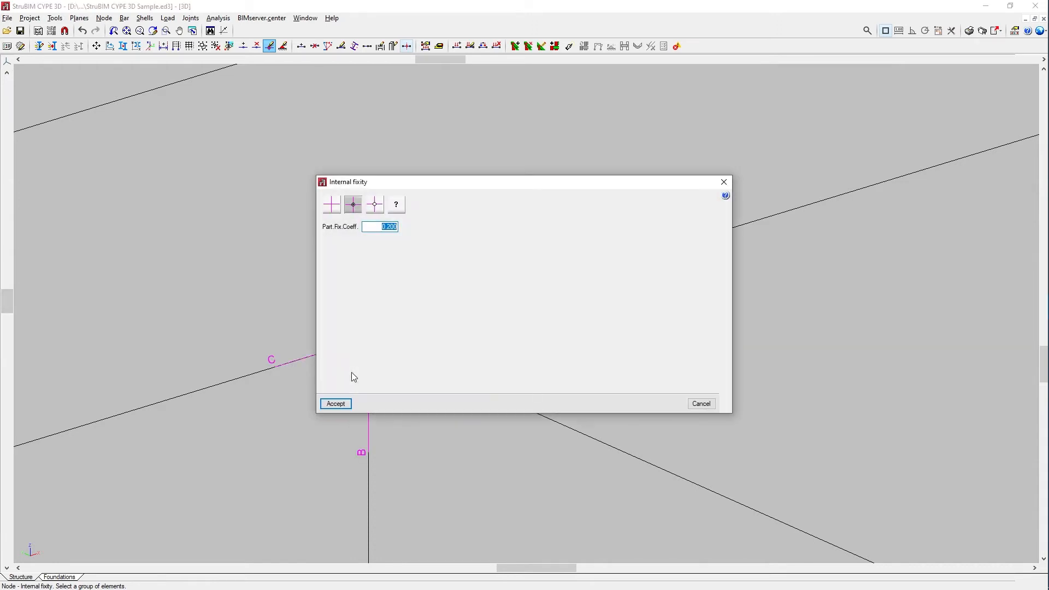
left_click(375, 205)
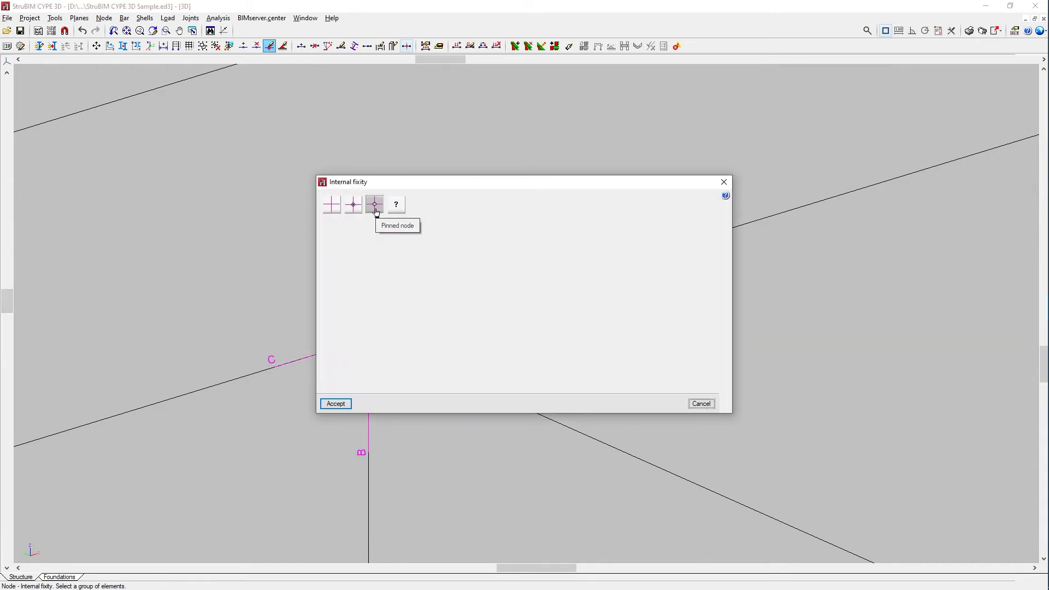
left_click(339, 405)
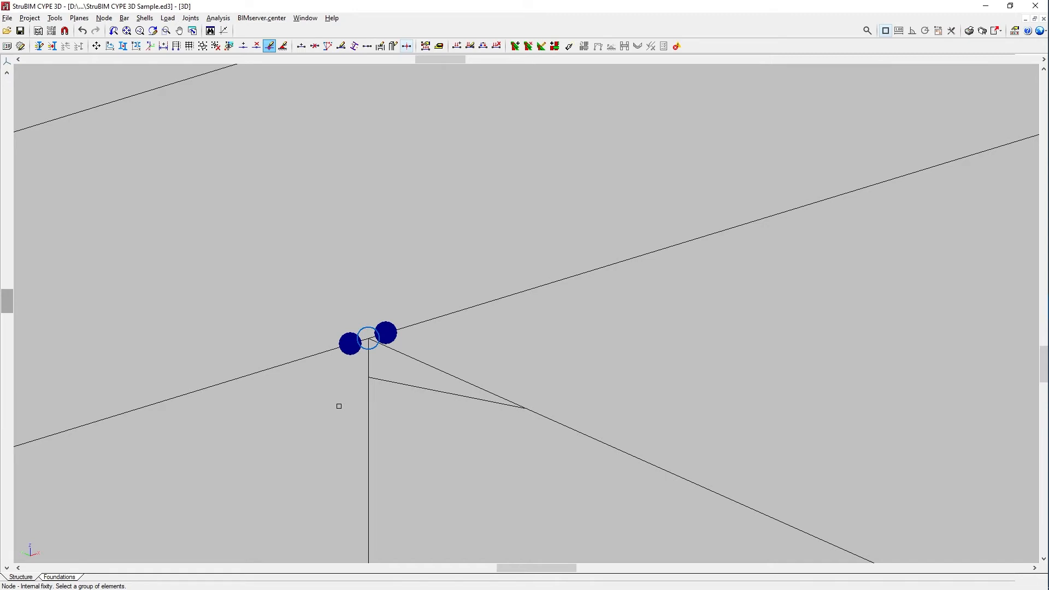
- In the pinned node's generic internal fixity, assign bars A and B to Fix 2 and bar D to Fix 3
left_click(367, 344)
right_click(346, 373)
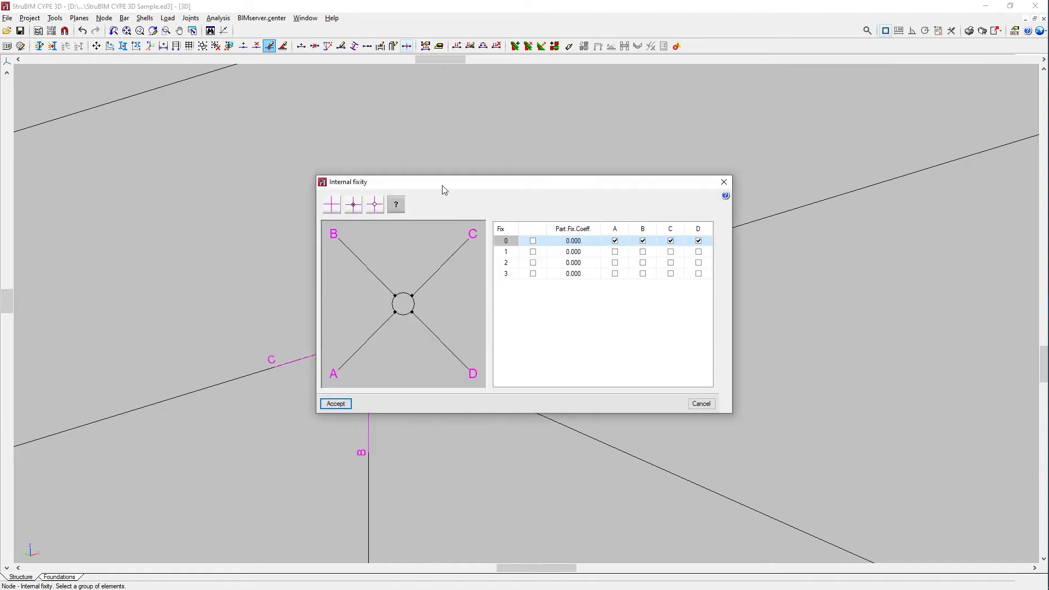
left_click_drag(443, 188, 672, 216)
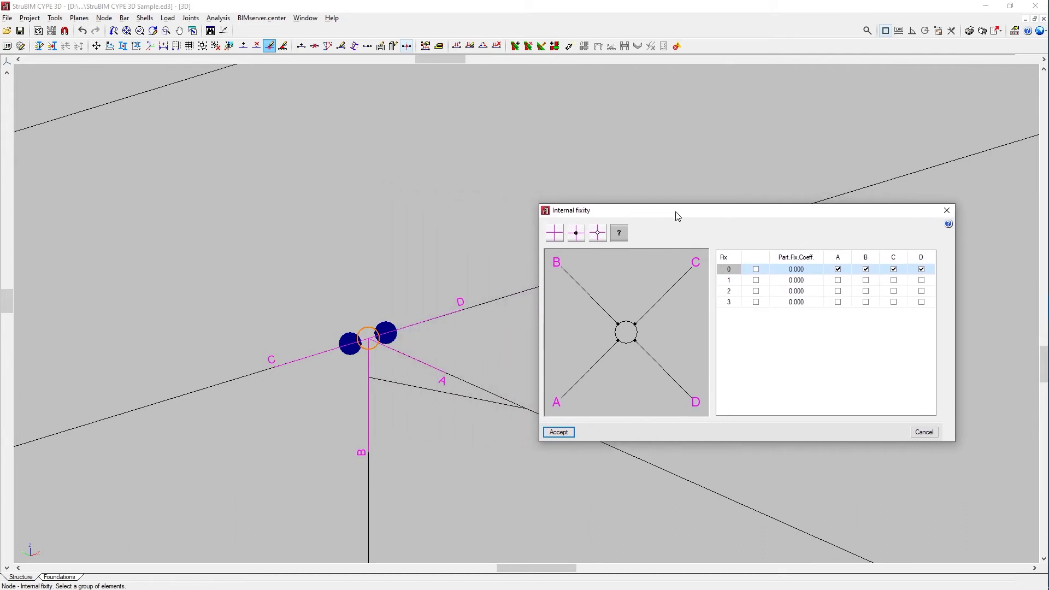
left_click(839, 292)
left_click(867, 291)
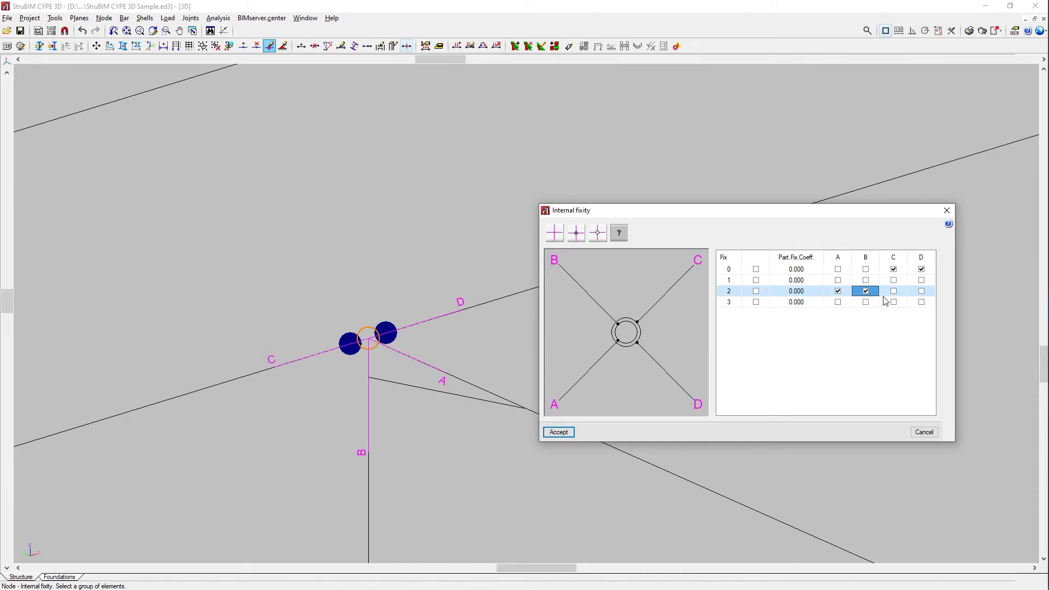
left_click(921, 302)
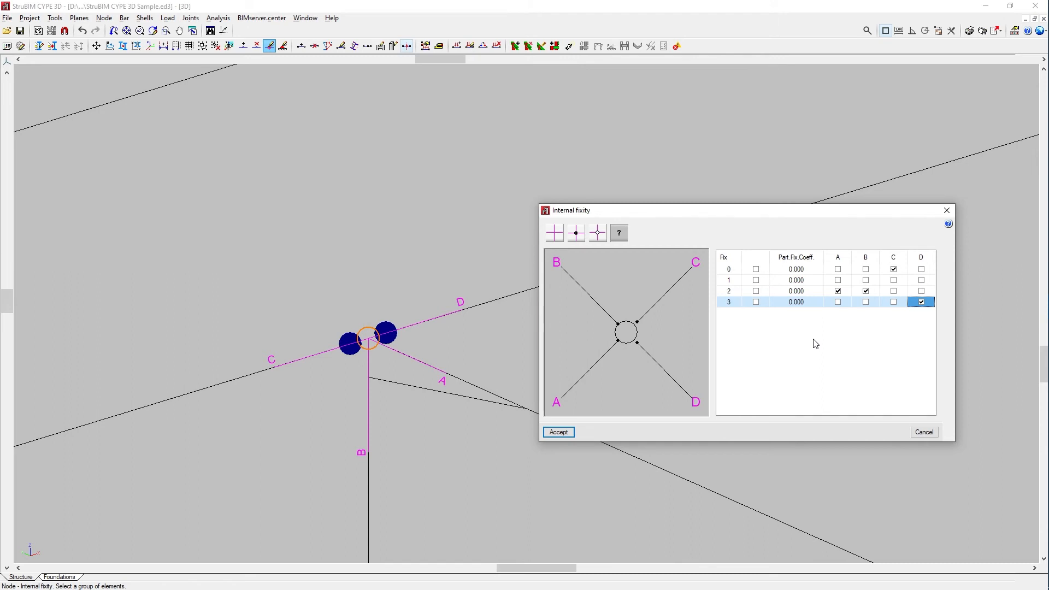
- Enable Fix 2 with a partial fixity coefficient of 0.15, and enable Fix 3 as well
left_click(757, 292)
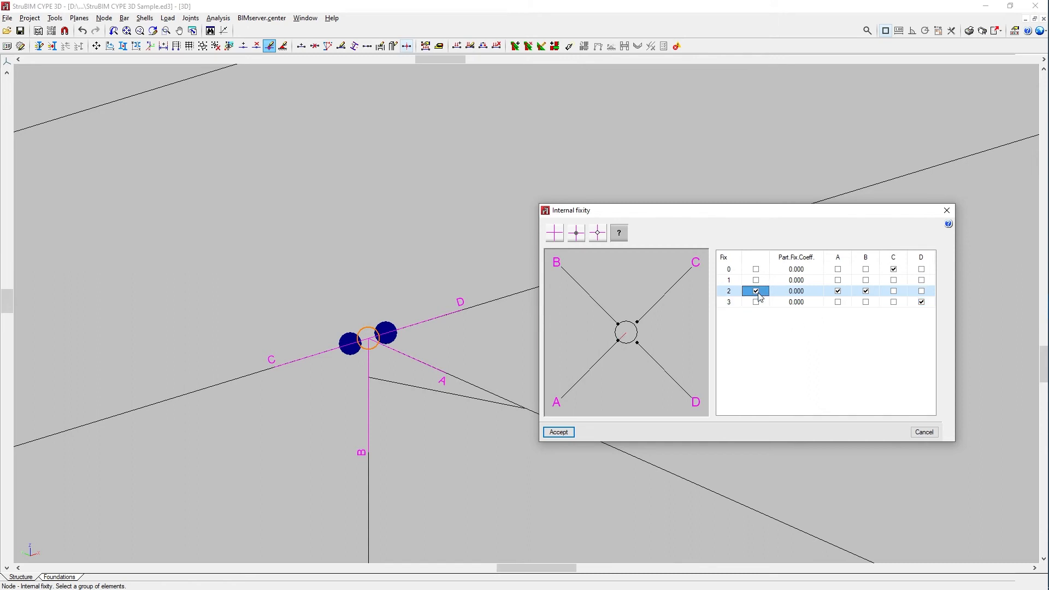
left_click(799, 294)
left_click(799, 294)
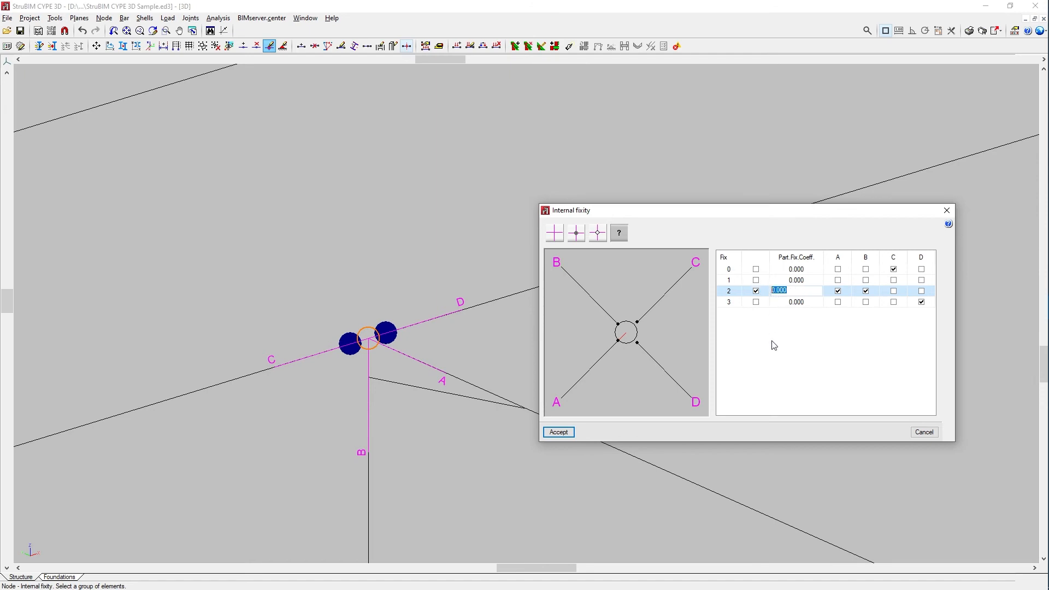
type("0.15")
key("Tab")
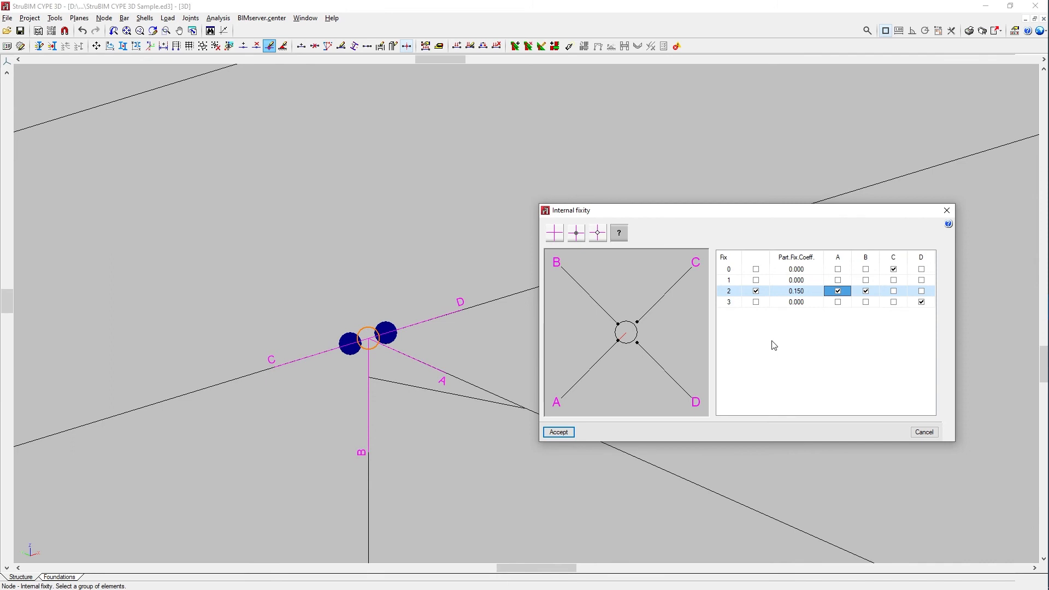
left_click(758, 293)
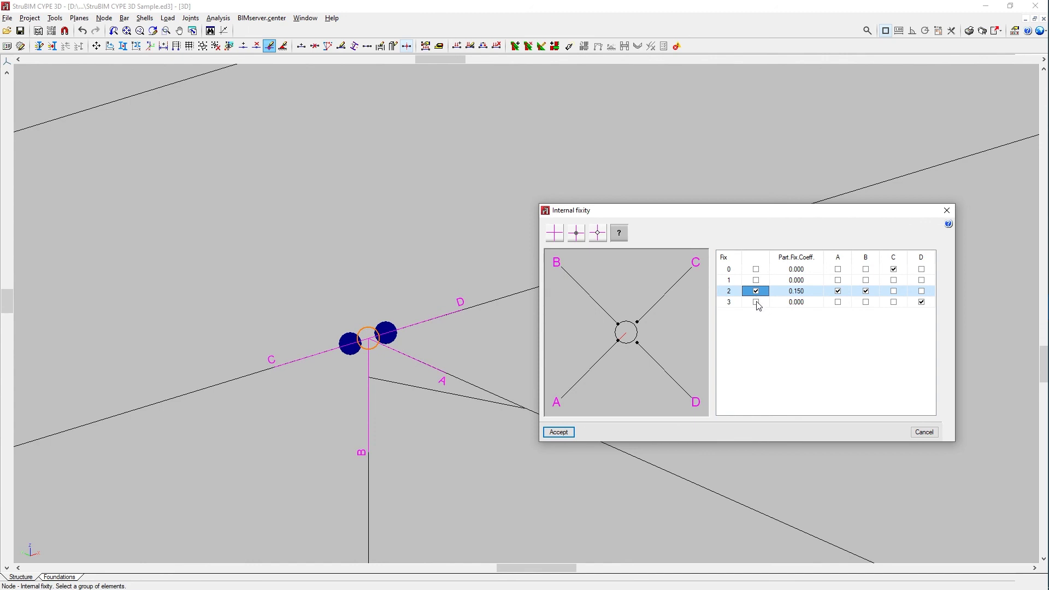
left_click(758, 303)
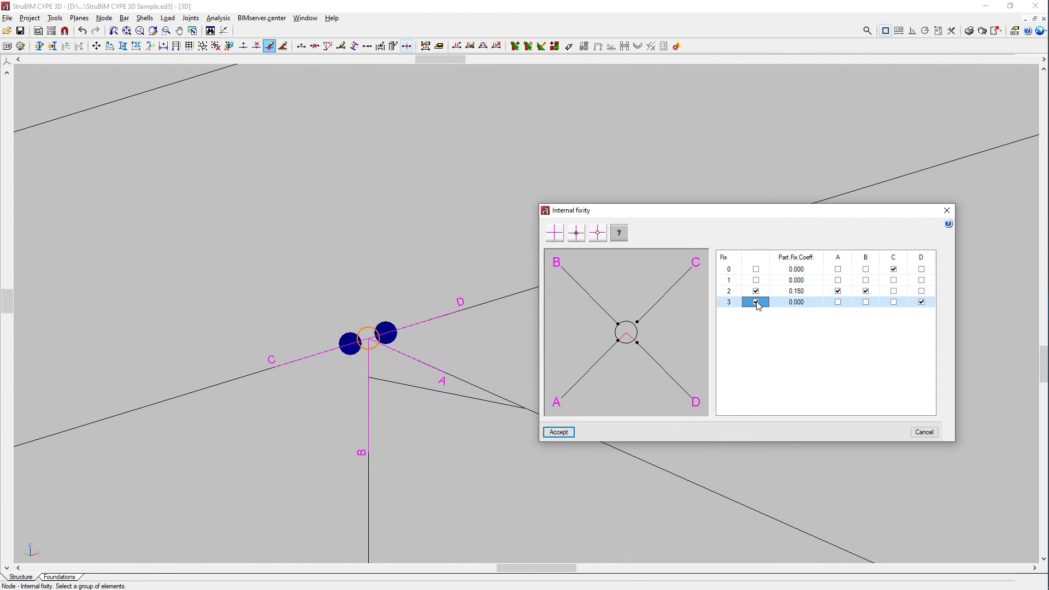